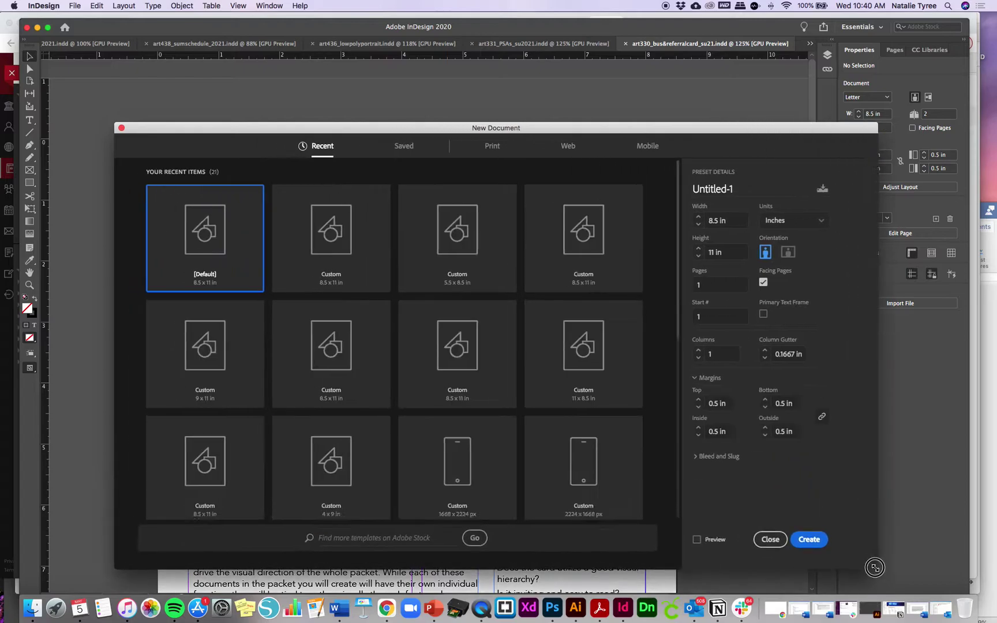
Enlarge the New Document dialog and show the blank Print presets
{"action": "left_click_drag", "start_coordinate": [115, 121], "coordinate": [75, 36]}
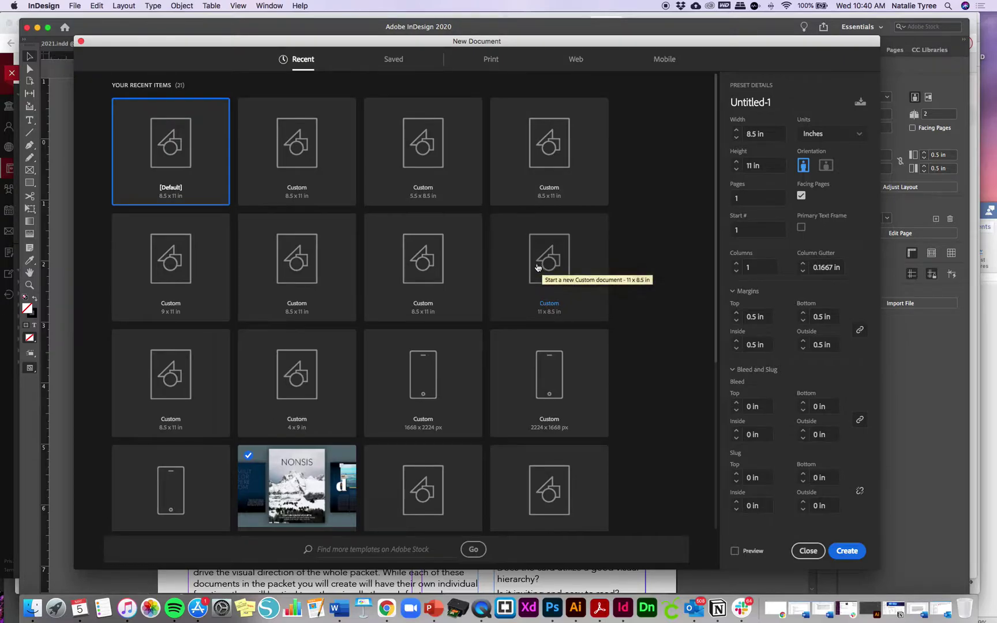
{"action": "scroll", "coordinate": [480, 231], "scroll_direction": "down", "scroll_amount": 5}
{"action": "scroll", "coordinate": [480, 231], "scroll_direction": "up", "scroll_amount": 5}
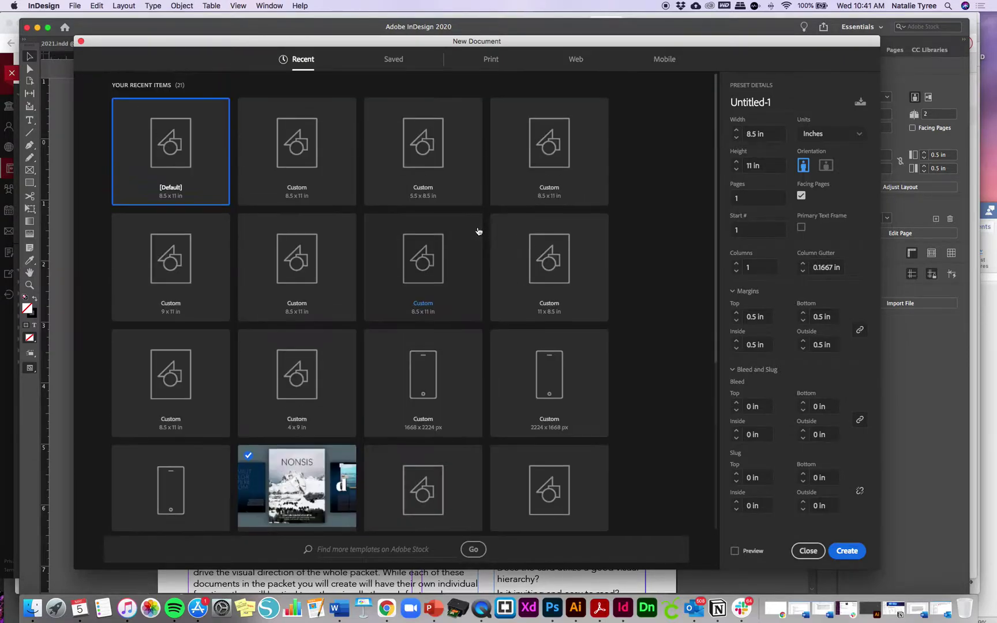
{"action": "left_click", "coordinate": [491, 60]}
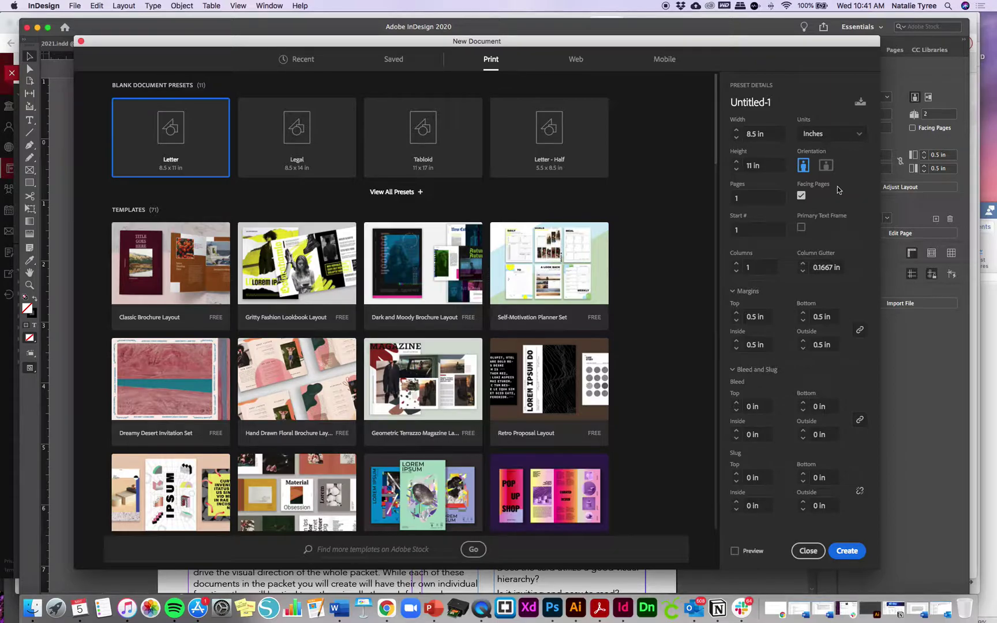
Turn off facing pages and set up 2 landscape pages, 3.5 in wide and 2 in high
{"action": "left_click", "coordinate": [801, 196]}
{"action": "left_click_drag", "start_coordinate": [777, 134], "coordinate": [718, 127]}
{"action": "type", "text": "3.5"}
{"action": "left_click", "coordinate": [737, 165]}
{"action": "type", "text": "2"}
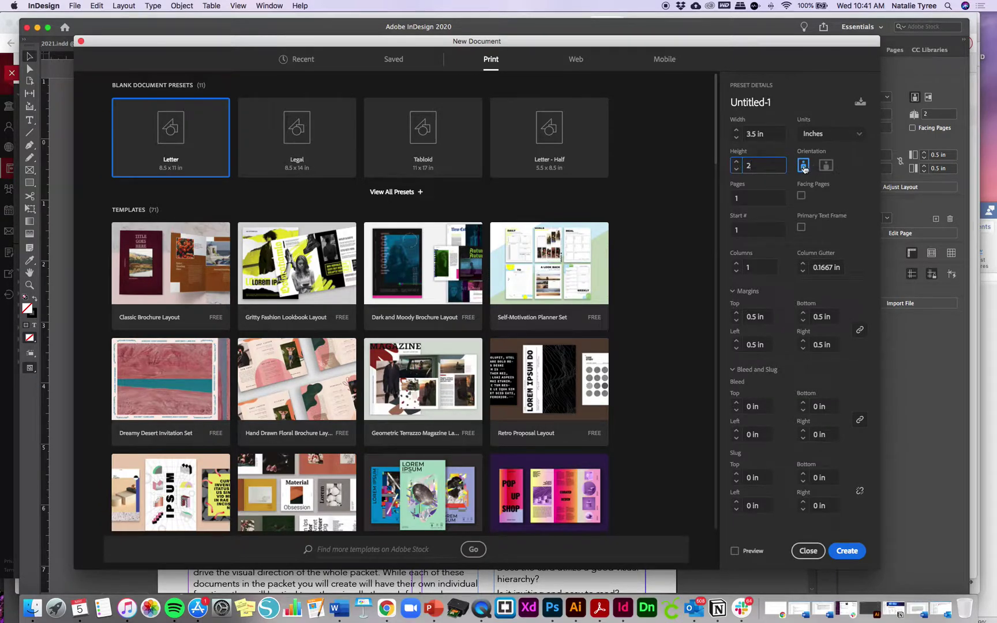
{"action": "left_click", "coordinate": [826, 167]}
{"action": "left_click", "coordinate": [744, 200]}
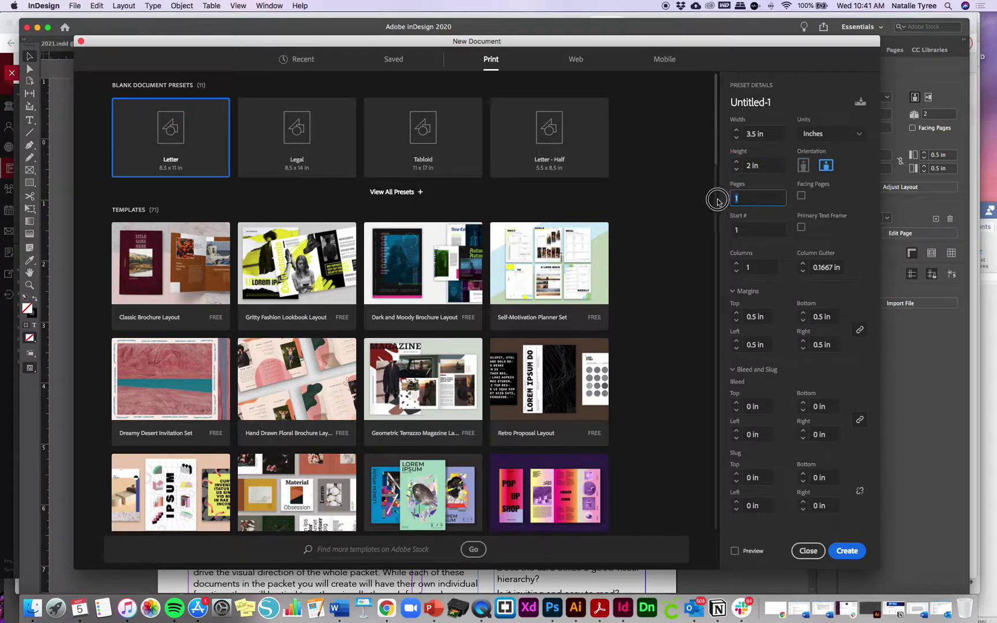
{"action": "type", "text": "2"}
Set the margins on all four sides to 0.25 in
{"action": "left_click_drag", "start_coordinate": [769, 317], "coordinate": [745, 315]}
{"action": "key", "text": "BackSpace"}
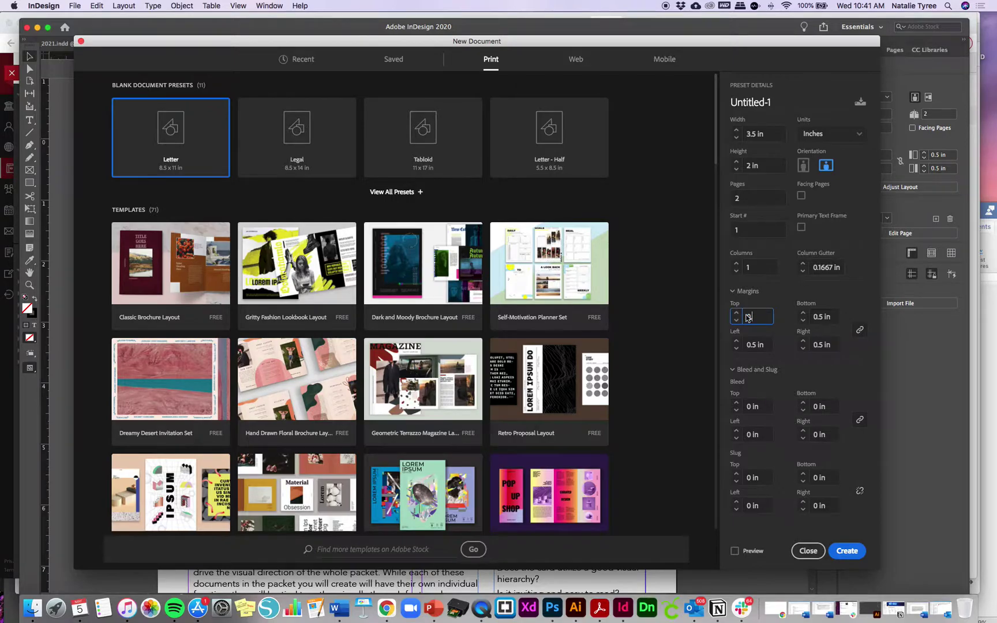
{"action": "type", "text": "0.25"}
{"action": "left_click", "coordinate": [789, 333]}
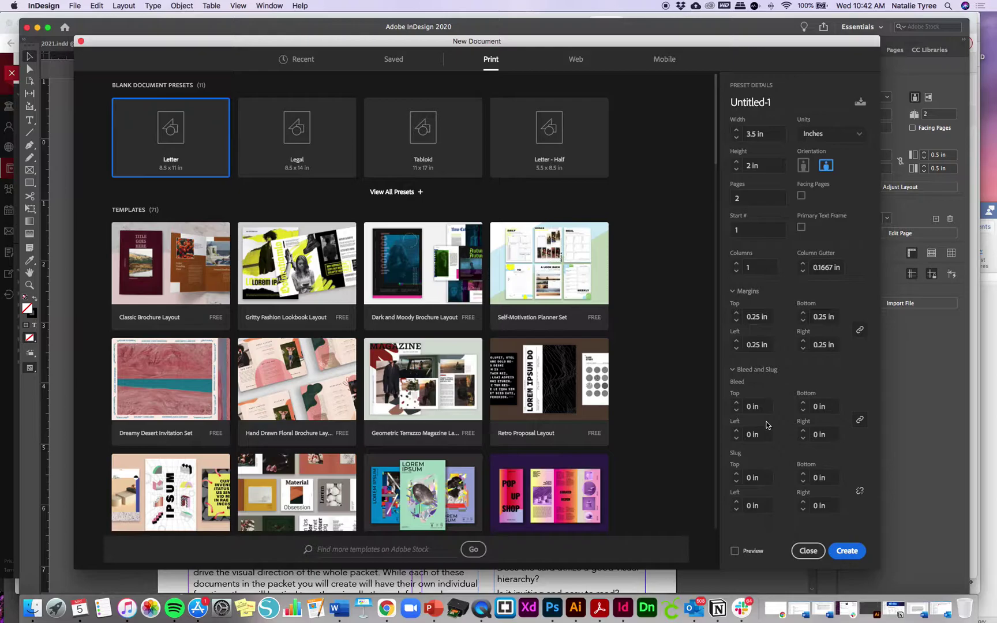
Set the bleed to 0.25 in on all sides and create the document
{"action": "left_click", "coordinate": [752, 406]}
{"action": "type", "text": "0.25"}
{"action": "left_click", "coordinate": [851, 445]}
{"action": "left_click", "coordinate": [844, 551]}
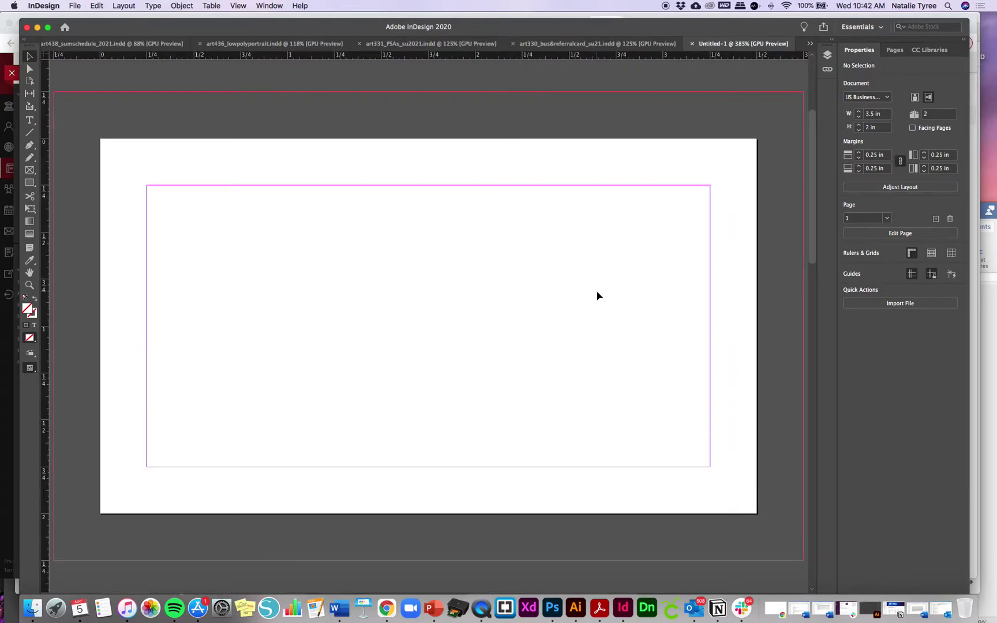
View page 2 of the new document, and return to page 1
{"action": "key", "text": "super+minus"}
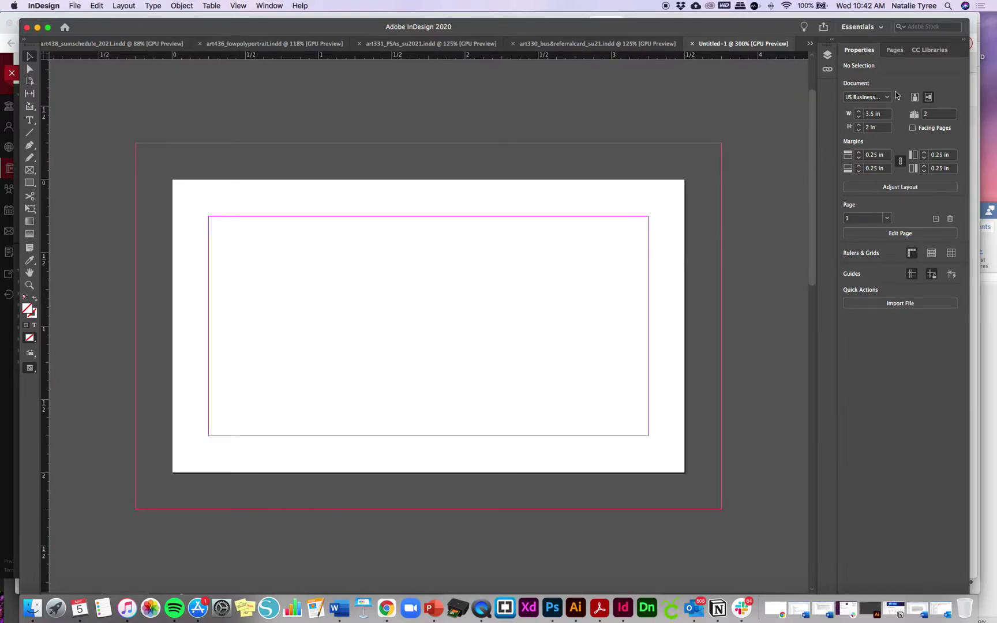
{"action": "left_click", "coordinate": [894, 50]}
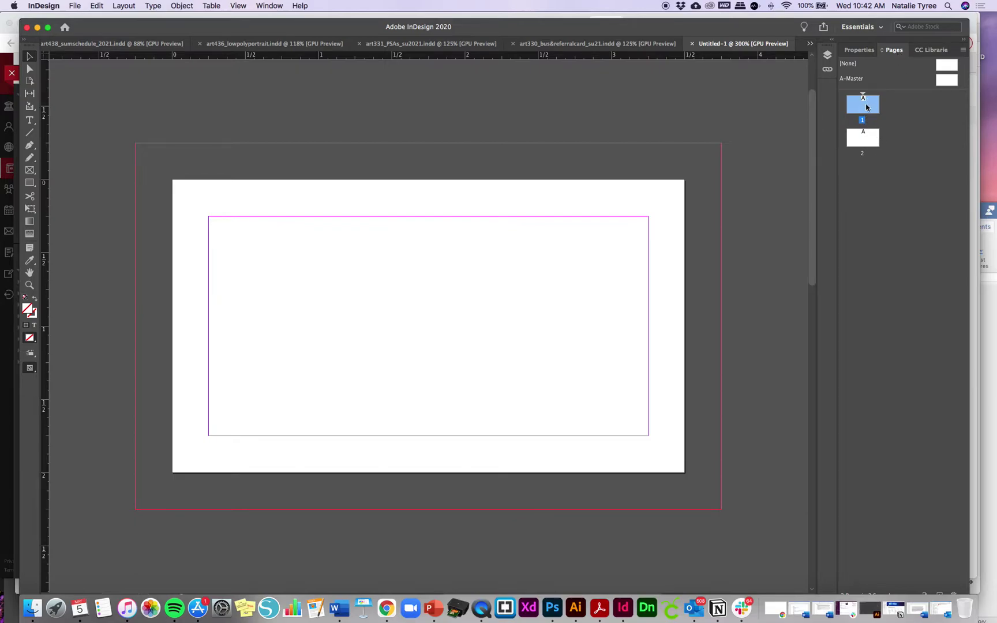
{"action": "double_click", "coordinate": [858, 141]}
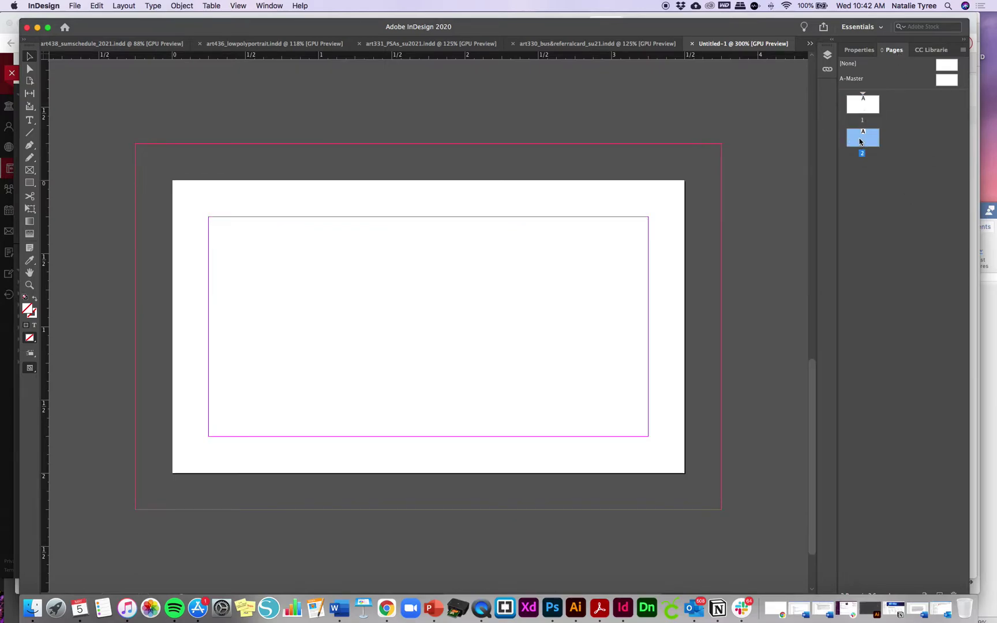
{"action": "double_click", "coordinate": [863, 104]}
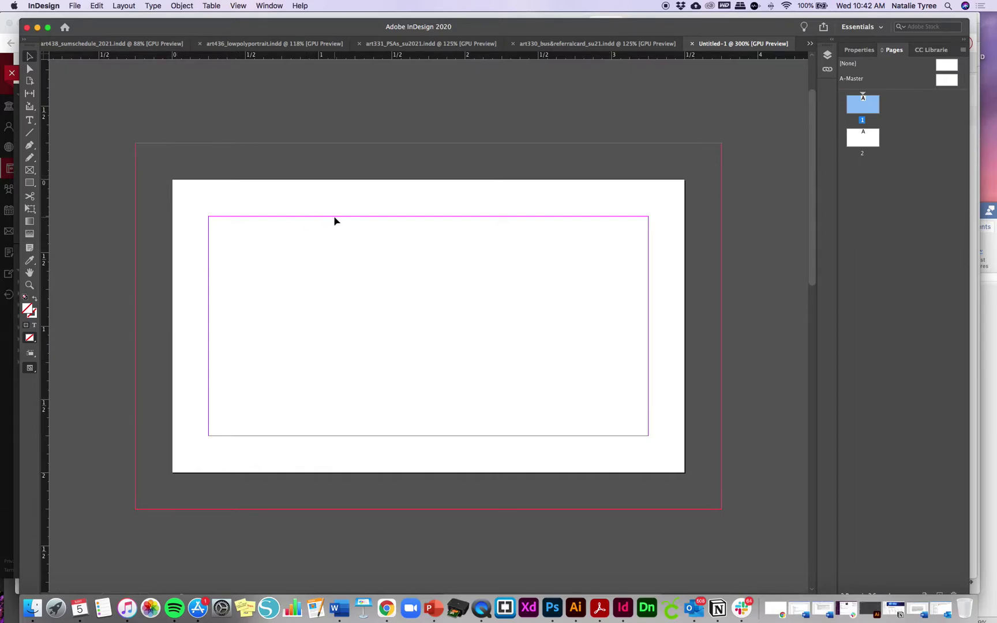
Draw a rectangle about 1.32 in wide and 2.49 in high over the card's left side, spanning the bleed area's height
{"action": "left_click", "coordinate": [37, 185]}
{"action": "left_click", "coordinate": [72, 194]}
{"action": "left_click", "coordinate": [859, 50]}
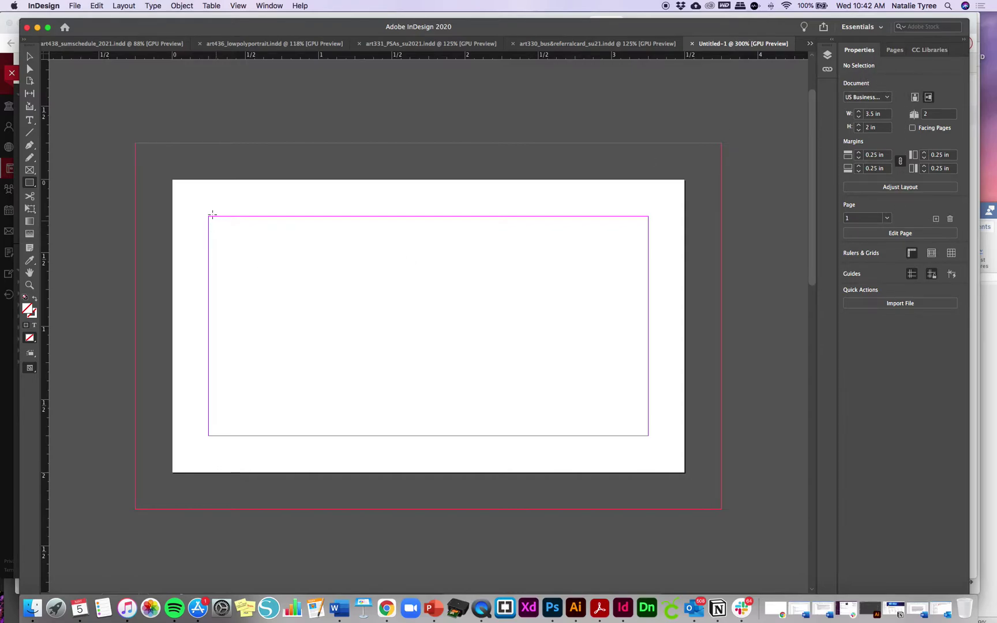
{"action": "left_click_drag", "start_coordinate": [138, 144], "coordinate": [332, 509]}
Fill the rectangle with the cyan swatch (C=100 M=0 Y=0)
{"action": "left_click", "coordinate": [29, 56]}
{"action": "left_click", "coordinate": [847, 152]}
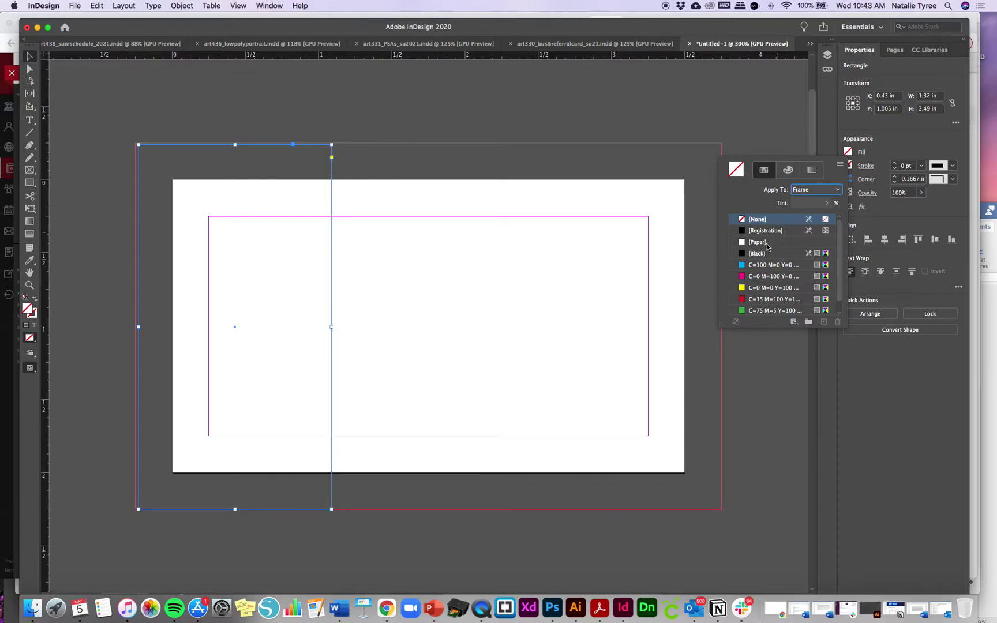
{"action": "left_click", "coordinate": [742, 265]}
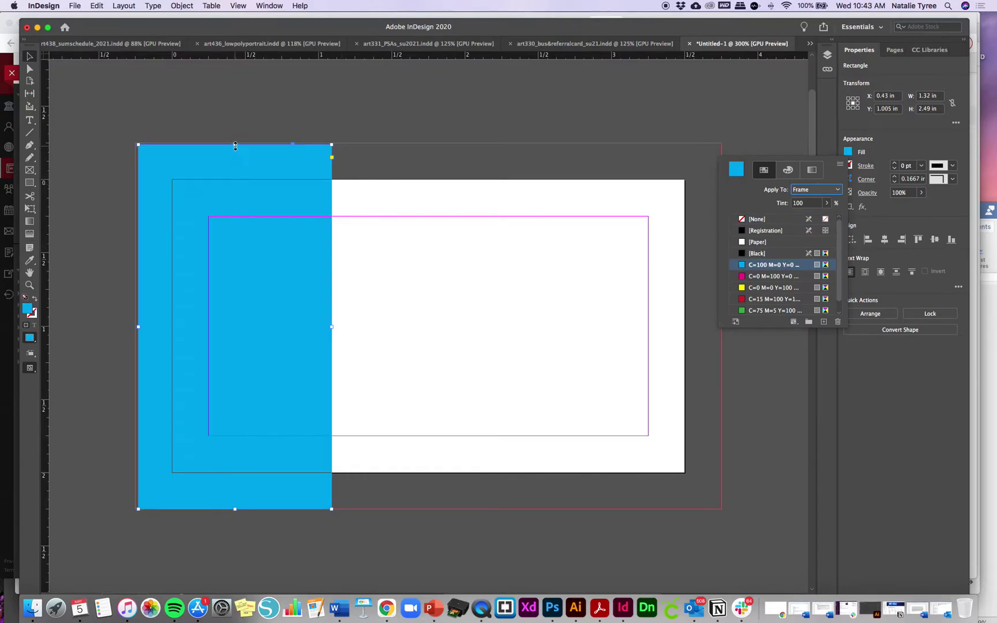
Extend the rectangle's left edge out to the bleed line, making it about 1.34 in wide
{"action": "left_click", "coordinate": [234, 146]}
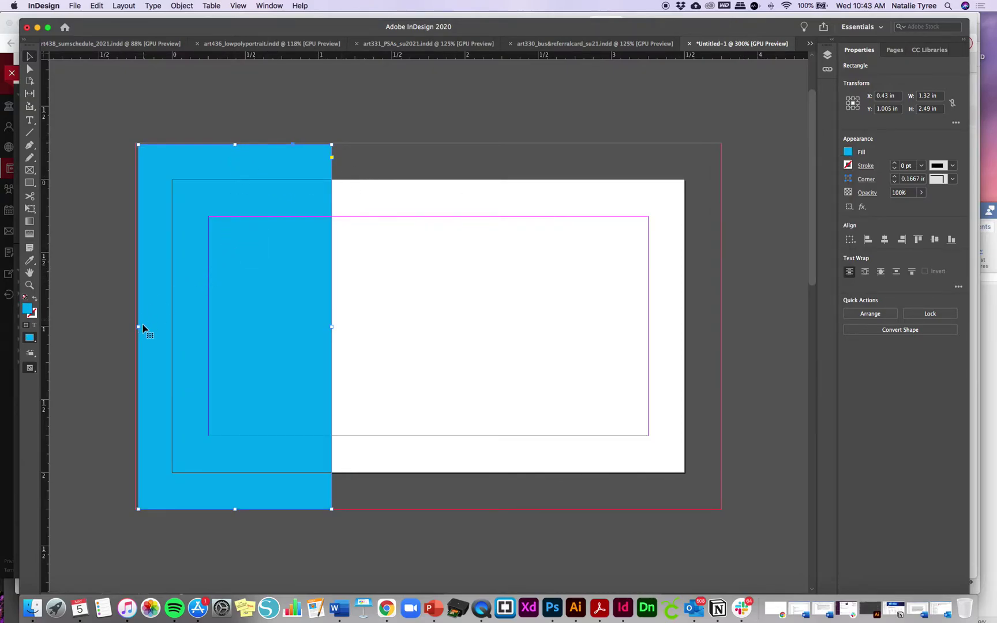
{"action": "left_click_drag", "start_coordinate": [138, 327], "coordinate": [135, 326]}
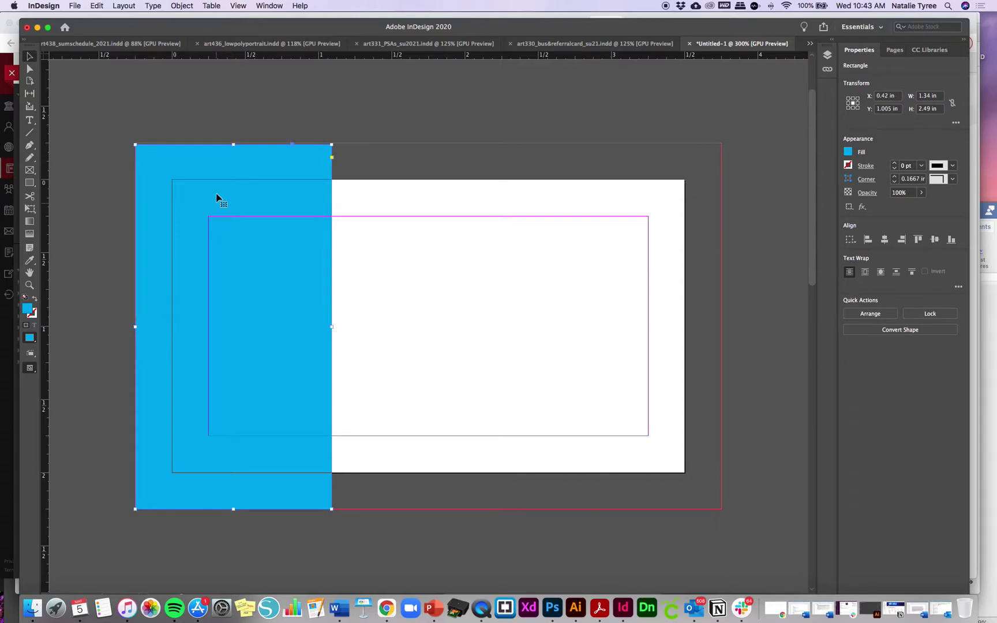
{"action": "left_click", "coordinate": [233, 144]}
Check the trimmed card in Preview screen mode, and return to Normal mode
{"action": "left_click", "coordinate": [30, 368]}
{"action": "left_click", "coordinate": [92, 392]}
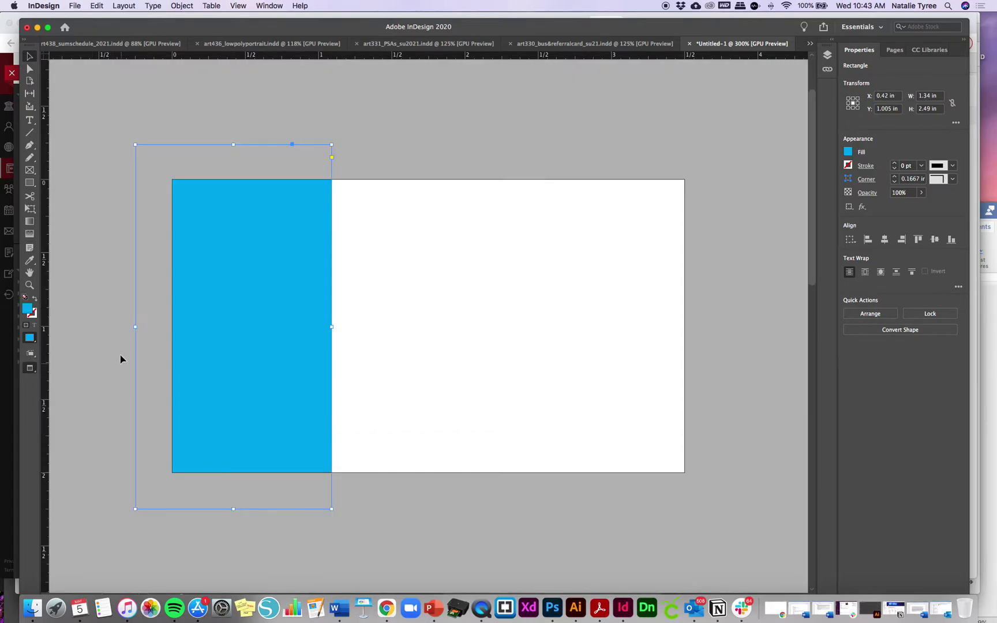
{"action": "left_click", "coordinate": [445, 112]}
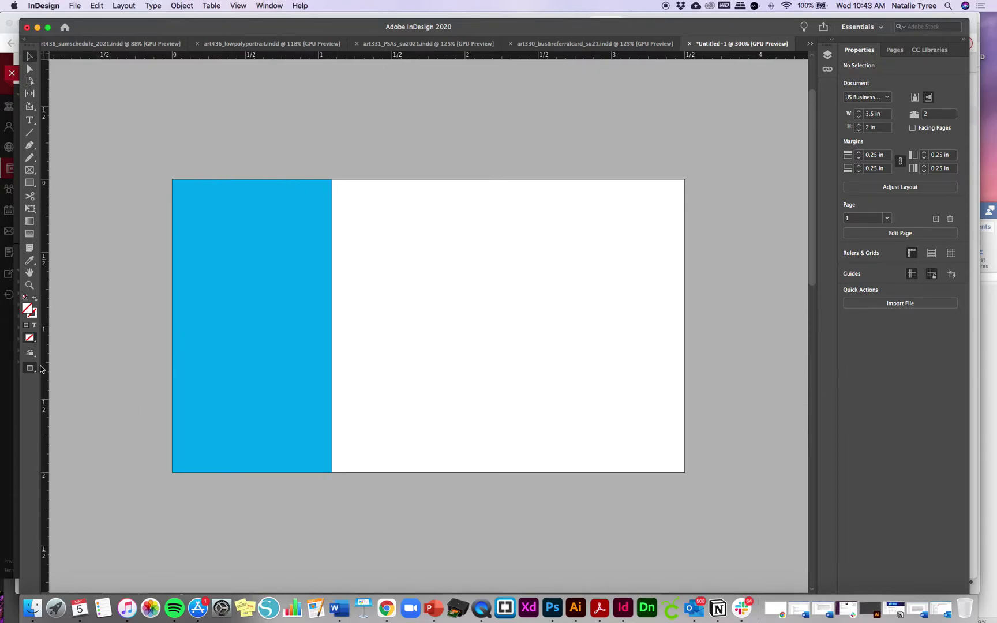
{"action": "left_click_drag", "start_coordinate": [31, 368], "coordinate": [51, 377]}
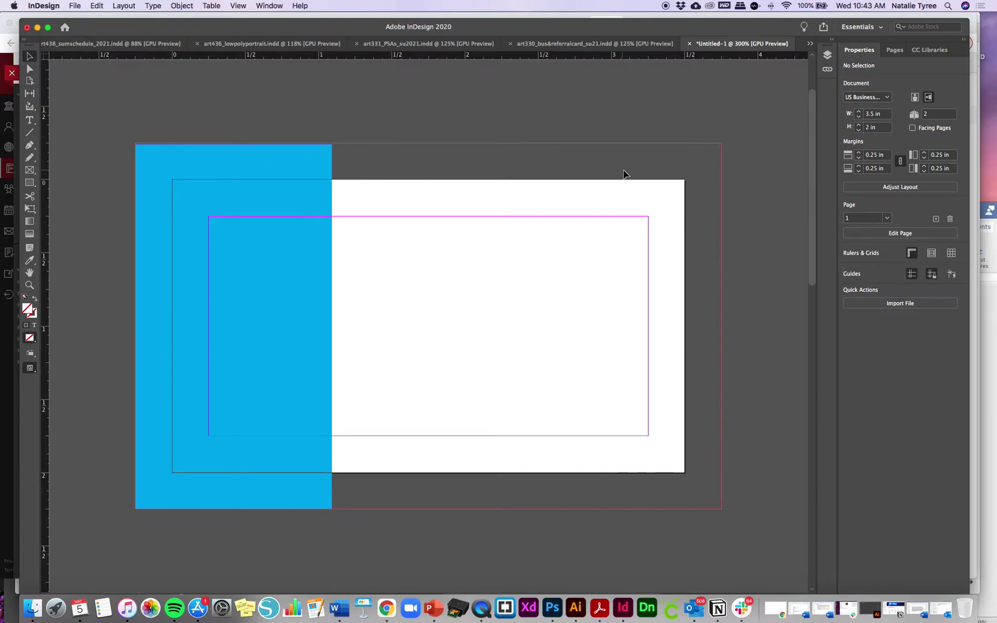
Lower the rectangle's top edge to just below the page's top edge, about 2.215 in high, and show the card in Preview mode
{"action": "left_click", "coordinate": [281, 170]}
{"action": "left_click_drag", "start_coordinate": [233, 144], "coordinate": [238, 185]}
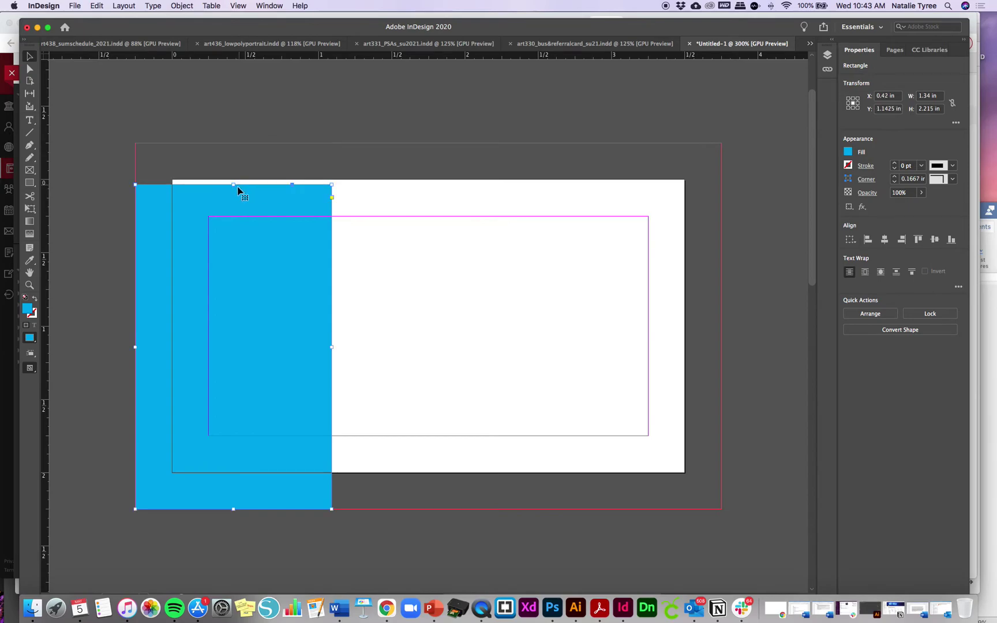
{"action": "left_click", "coordinate": [65, 365]}
{"action": "left_click", "coordinate": [30, 367]}
{"action": "left_click", "coordinate": [71, 398]}
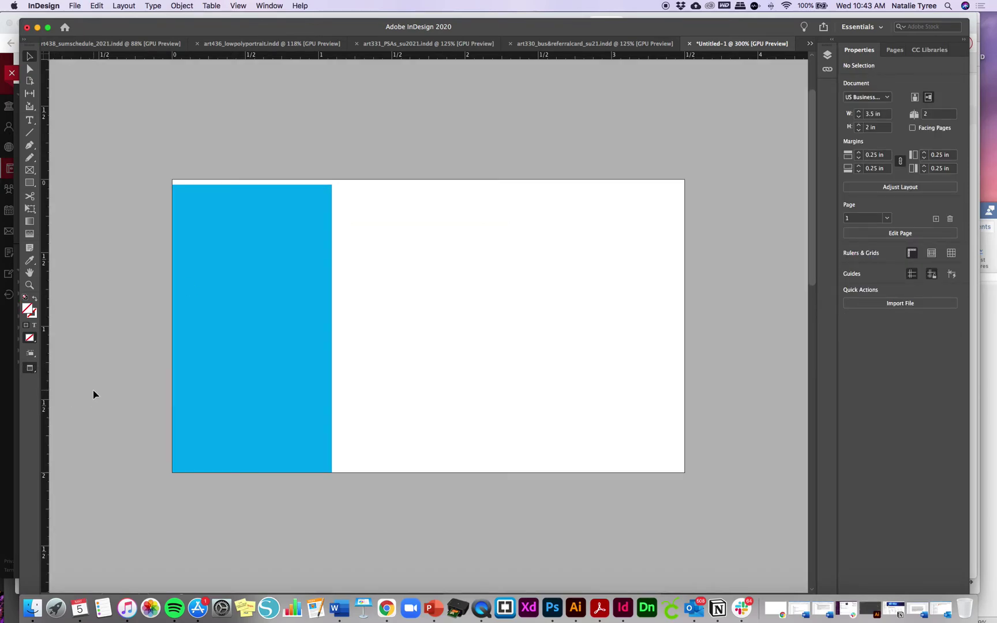
Raise the rectangle's top edge to the page's top edge and switch back to Normal screen mode
{"action": "left_click", "coordinate": [303, 234]}
{"action": "left_click_drag", "start_coordinate": [232, 183], "coordinate": [233, 179]}
{"action": "left_click", "coordinate": [69, 323]}
{"action": "left_click", "coordinate": [31, 373]}
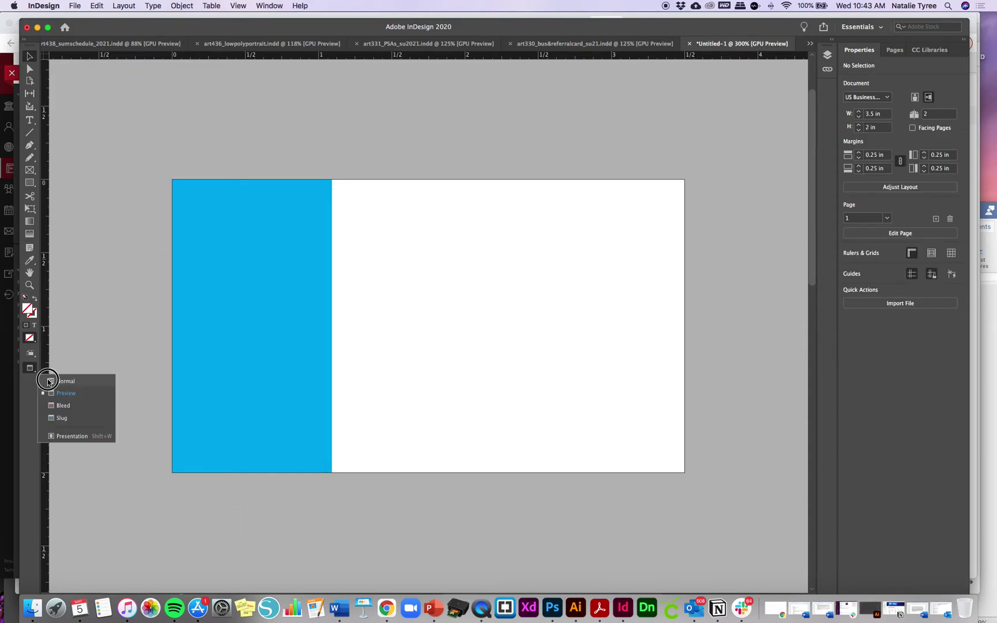
{"action": "left_click", "coordinate": [50, 382]}
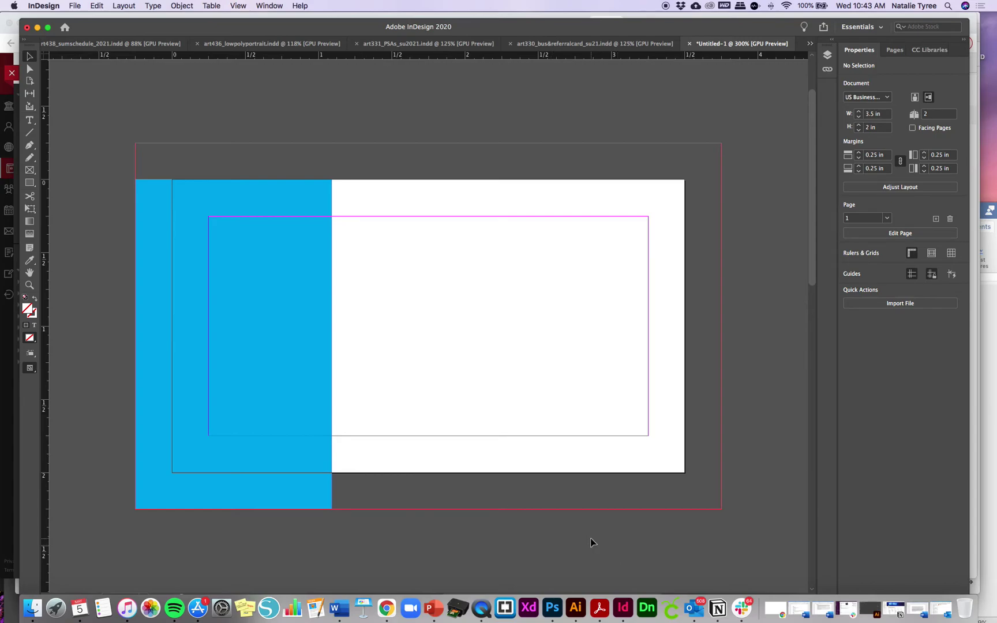
Pull the rectangle's bottom and left edges in to just outside the page edges, about 1.12 in wide and 2.02 in high
{"action": "left_click", "coordinate": [278, 478]}
{"action": "left_click_drag", "start_coordinate": [233, 508], "coordinate": [240, 475]}
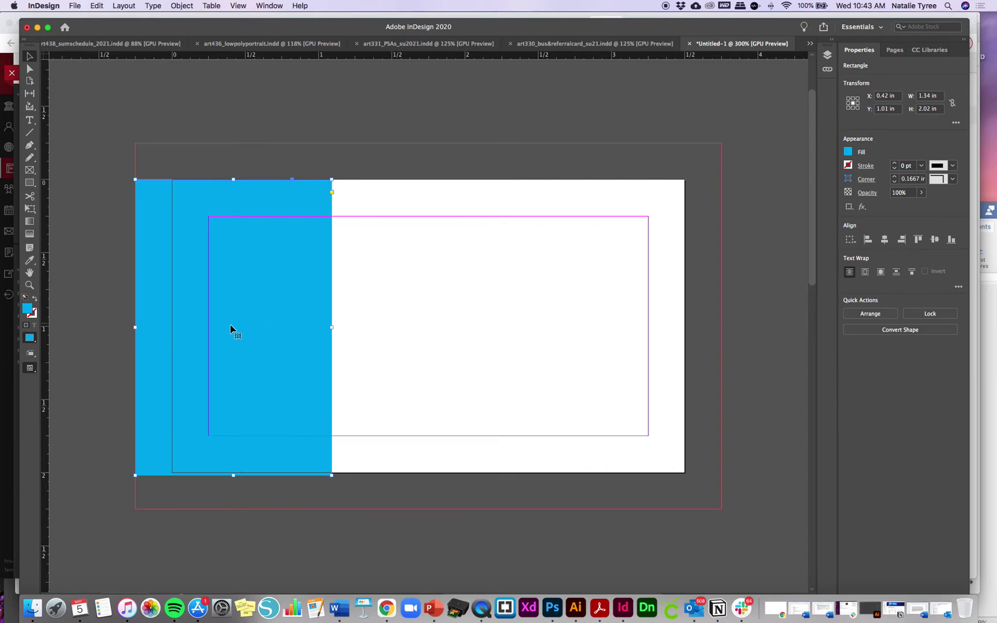
{"action": "left_click_drag", "start_coordinate": [136, 327], "coordinate": [168, 327]}
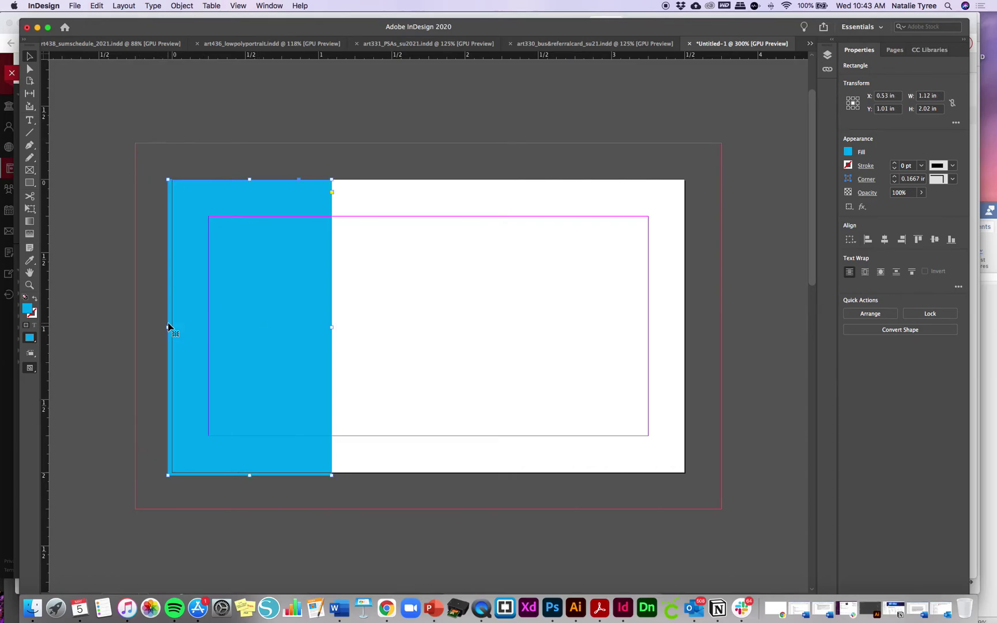
Review the page size and margins in Document Setup, close it, and deselect the rectangle
{"action": "left_click", "coordinate": [76, 6]}
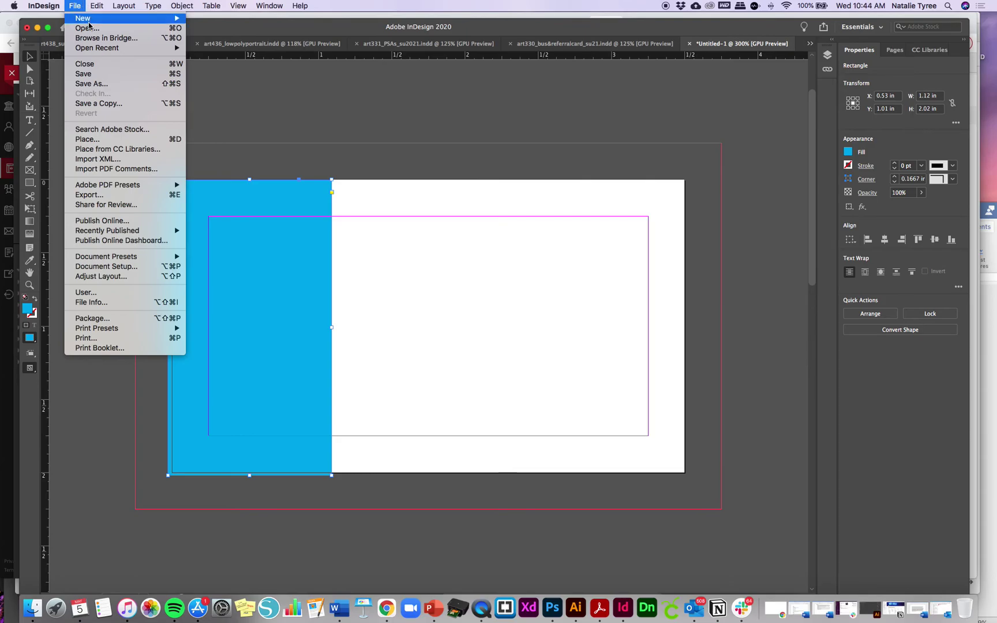
{"action": "left_click", "coordinate": [172, 266]}
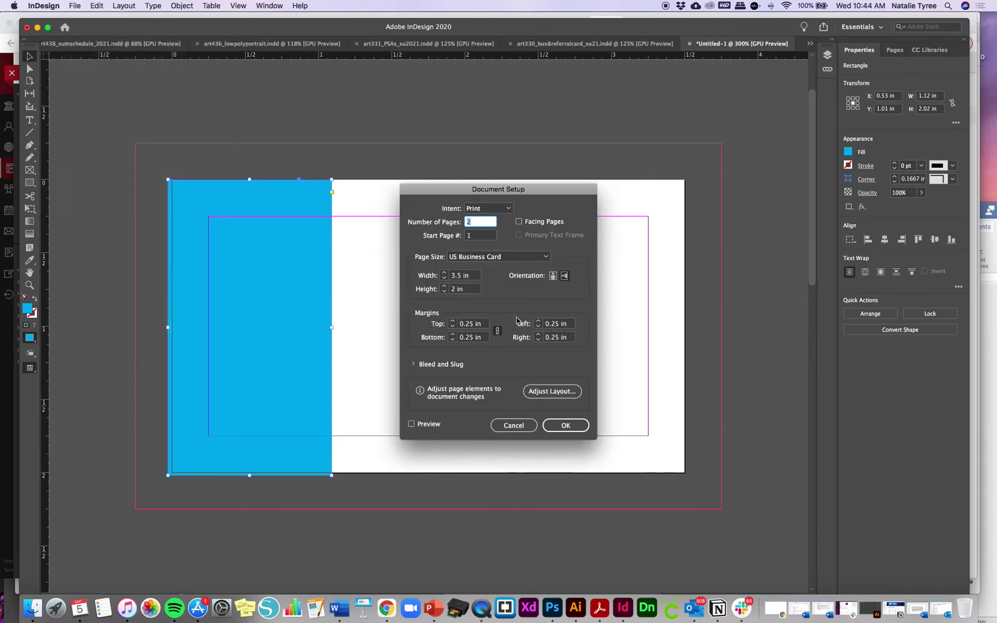
{"action": "left_click", "coordinate": [581, 430]}
{"action": "left_click", "coordinate": [345, 256]}
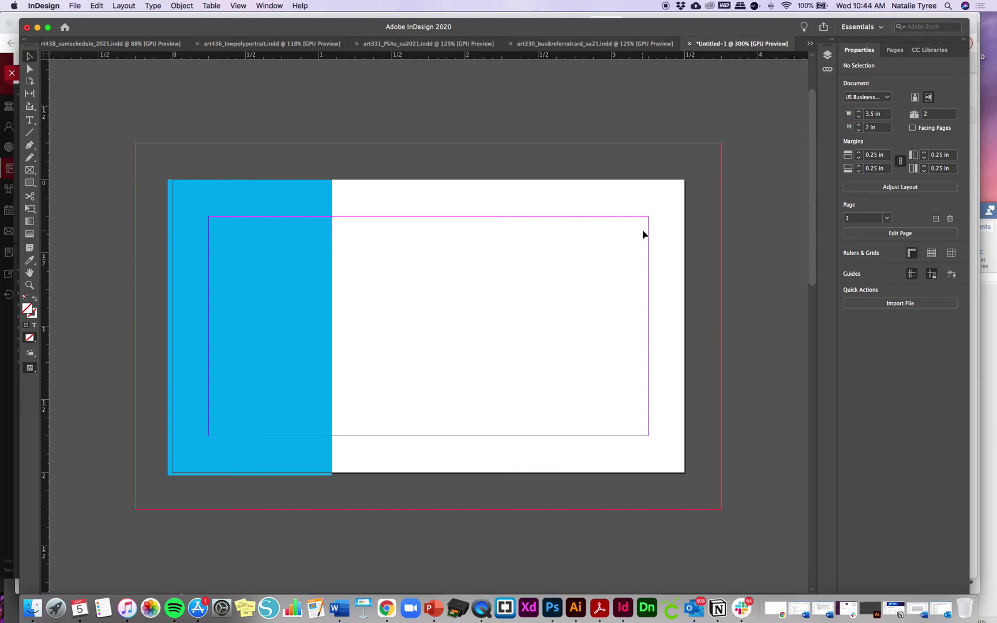
{"action": "scroll", "coordinate": [643, 233], "scroll_direction": "left", "scroll_amount": 5}
{"action": "scroll", "coordinate": [643, 233], "scroll_direction": "right", "scroll_amount": 10}
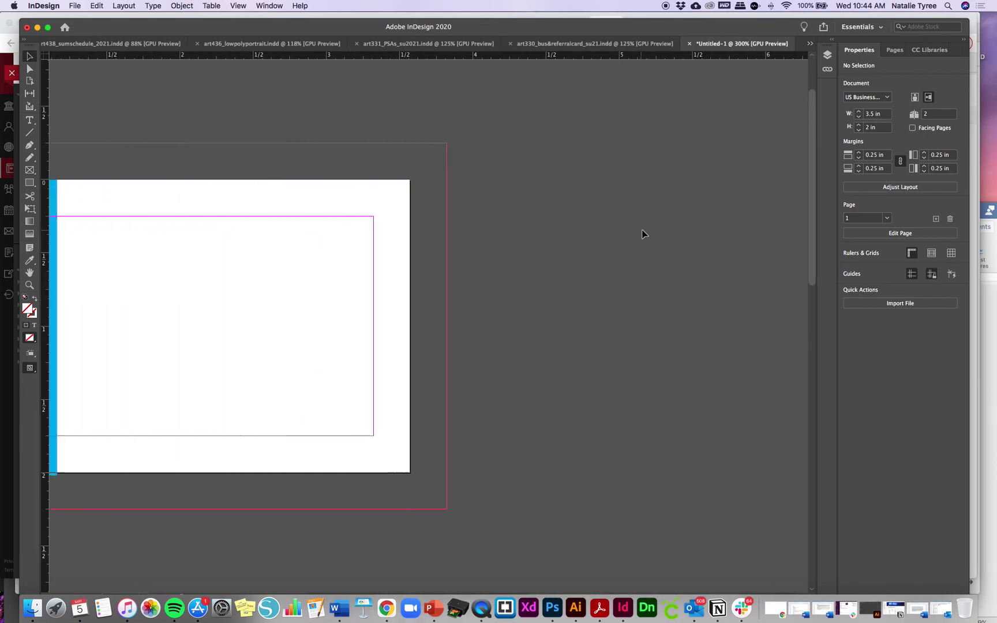
{"action": "scroll", "coordinate": [643, 234], "scroll_direction": "left", "scroll_amount": 5}
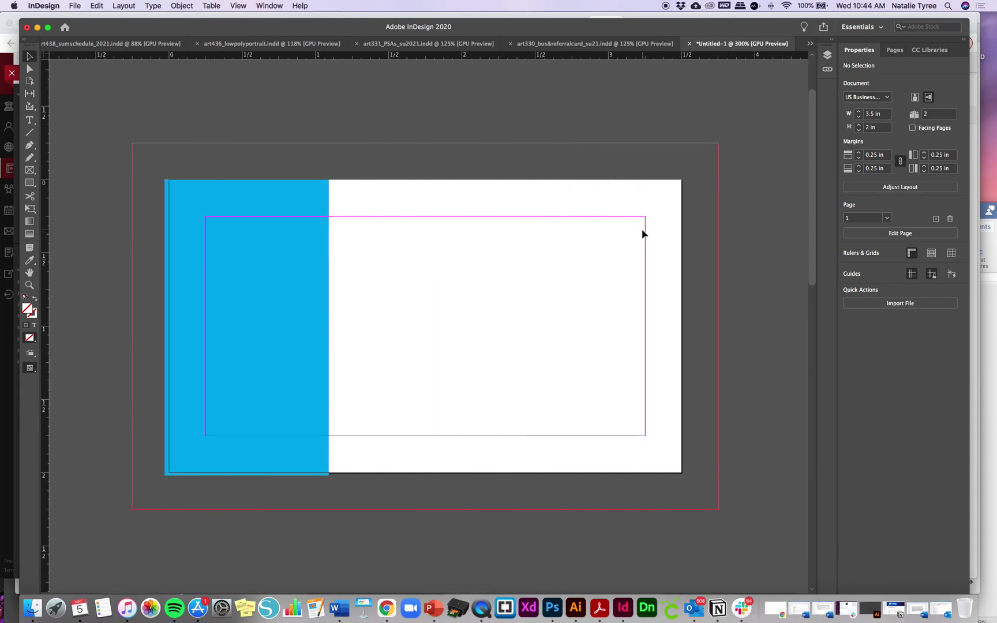